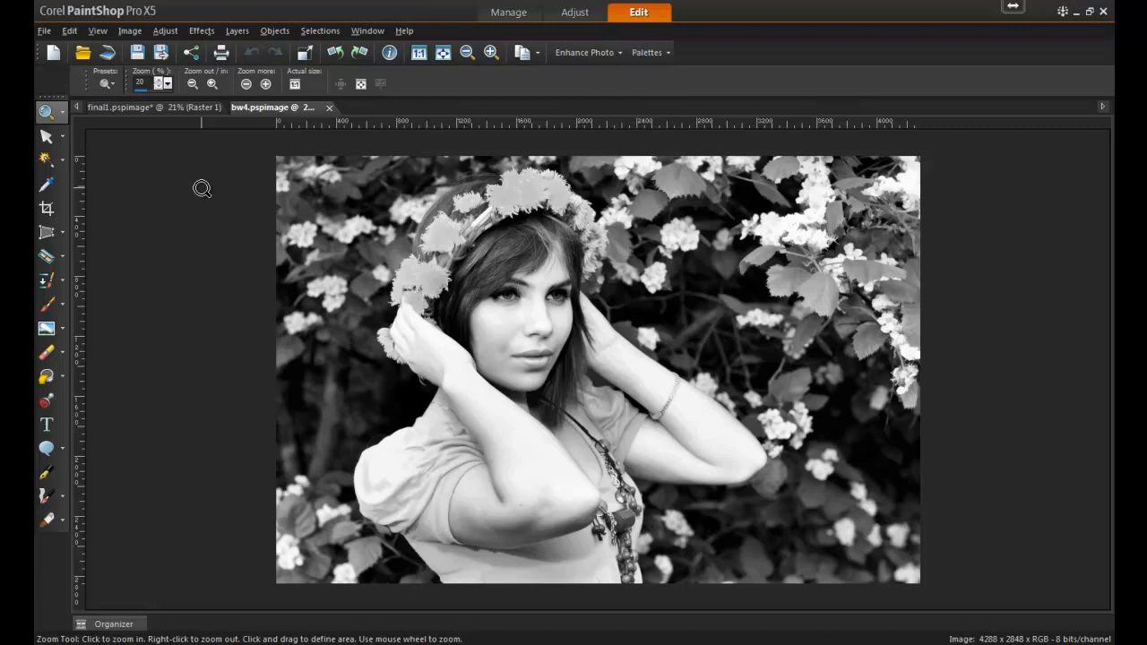
- Add a new empty raster layer with default settings above the portrait
click(237, 30)
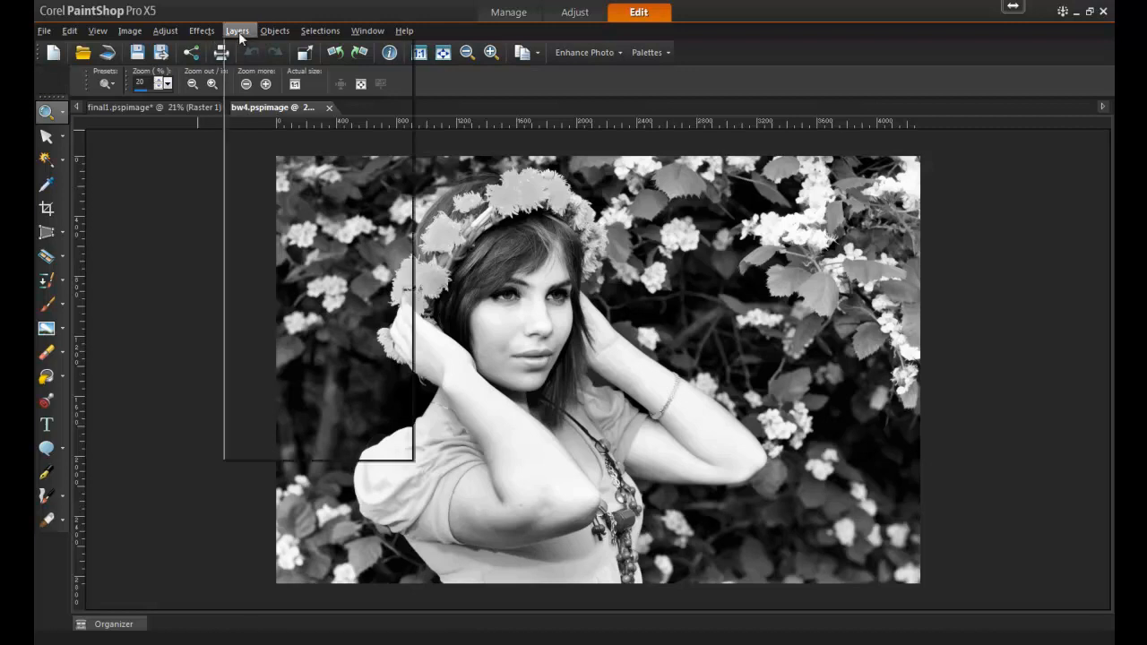
click(255, 49)
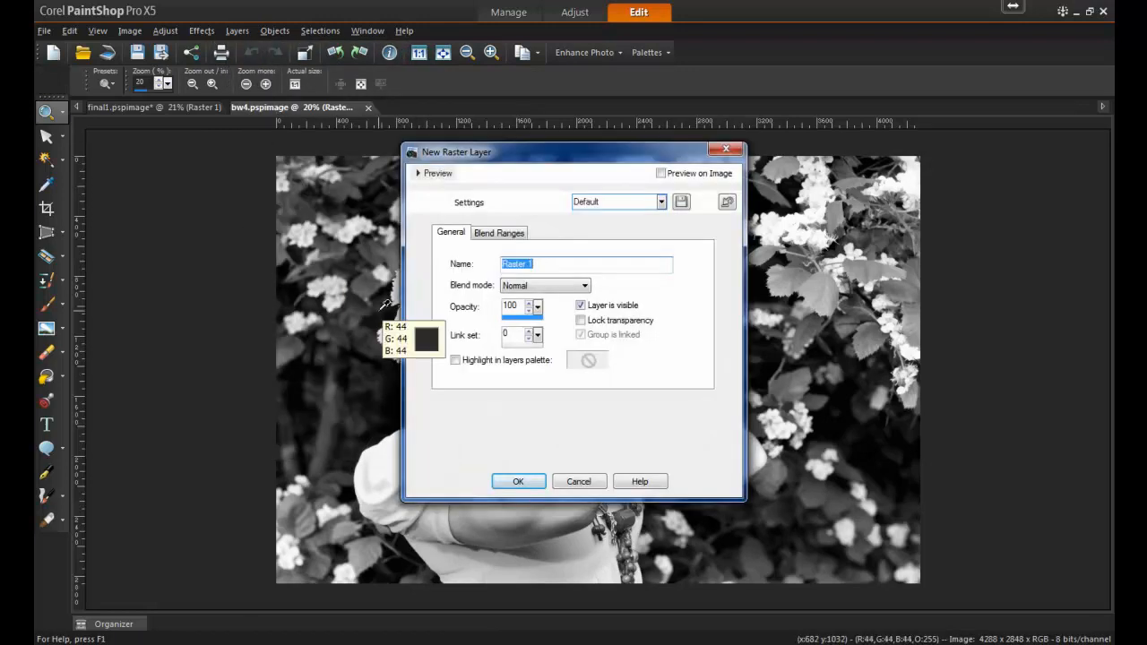
click(518, 482)
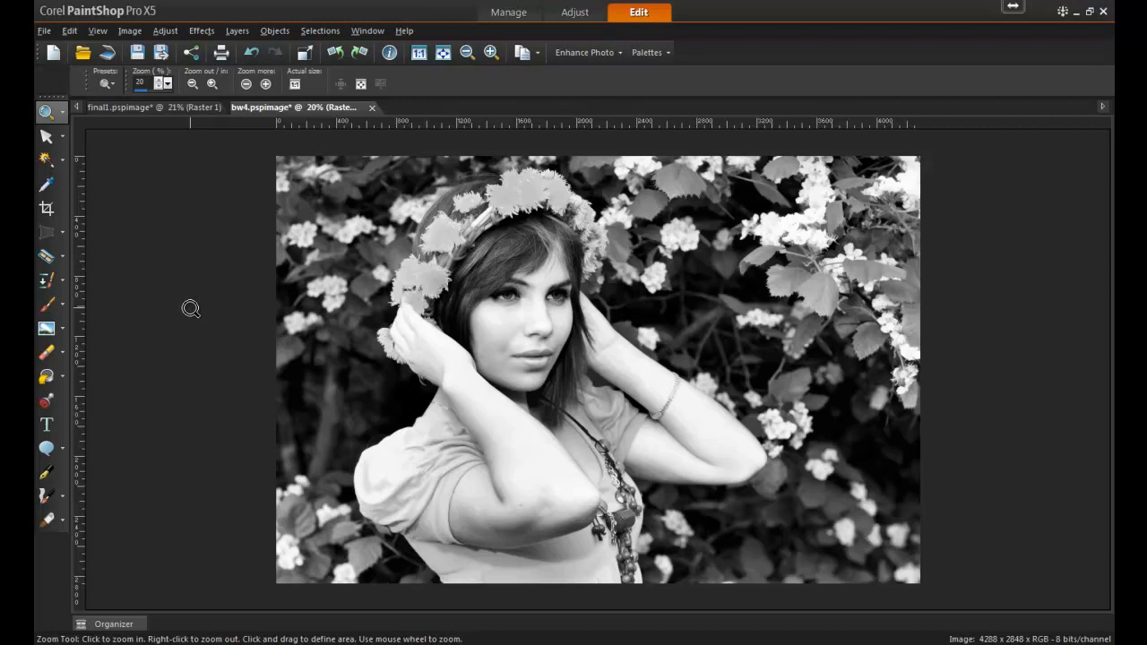
- Save the image as a PSPIMAGE named 'Color version' on the Desktop
click(44, 31)
click(140, 154)
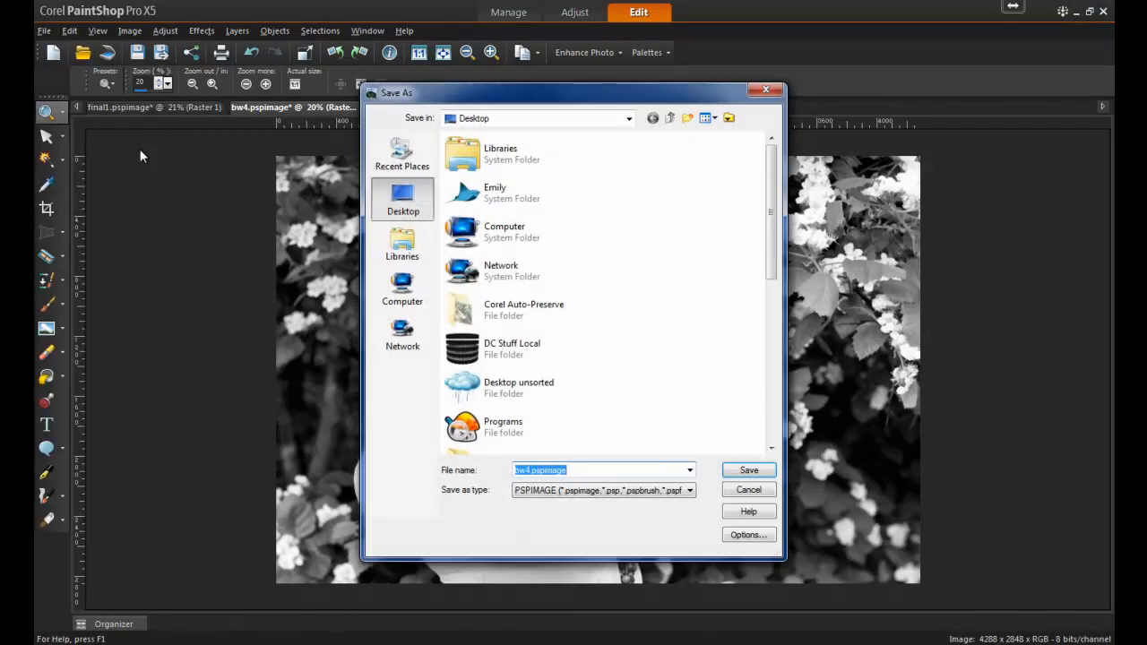
text(Color version)
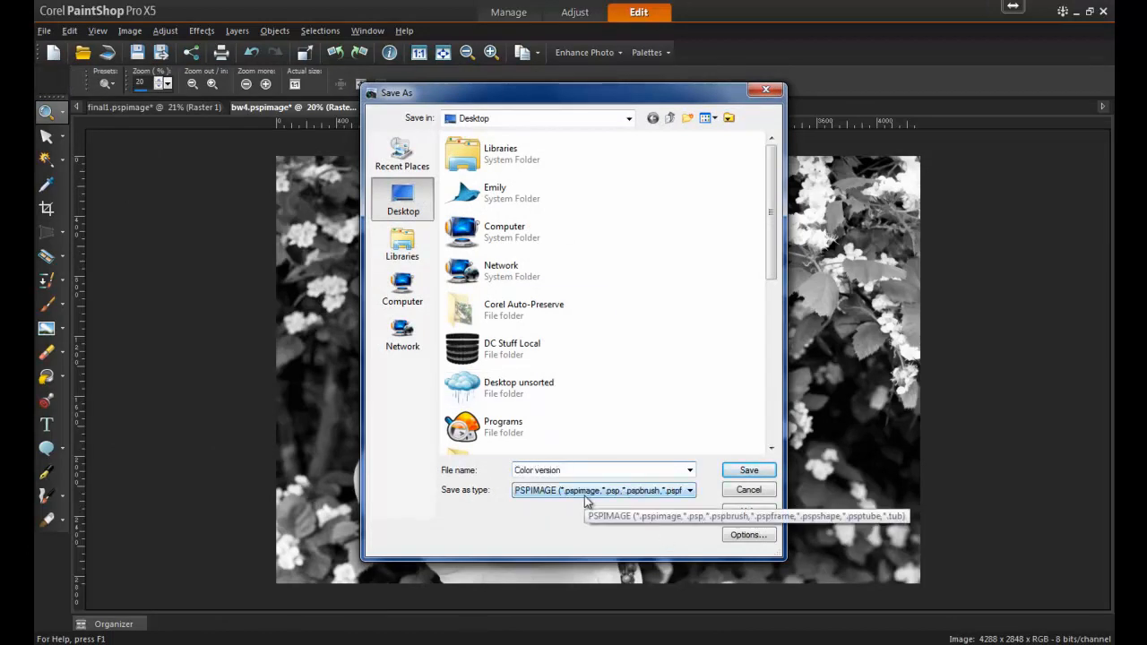
click(749, 471)
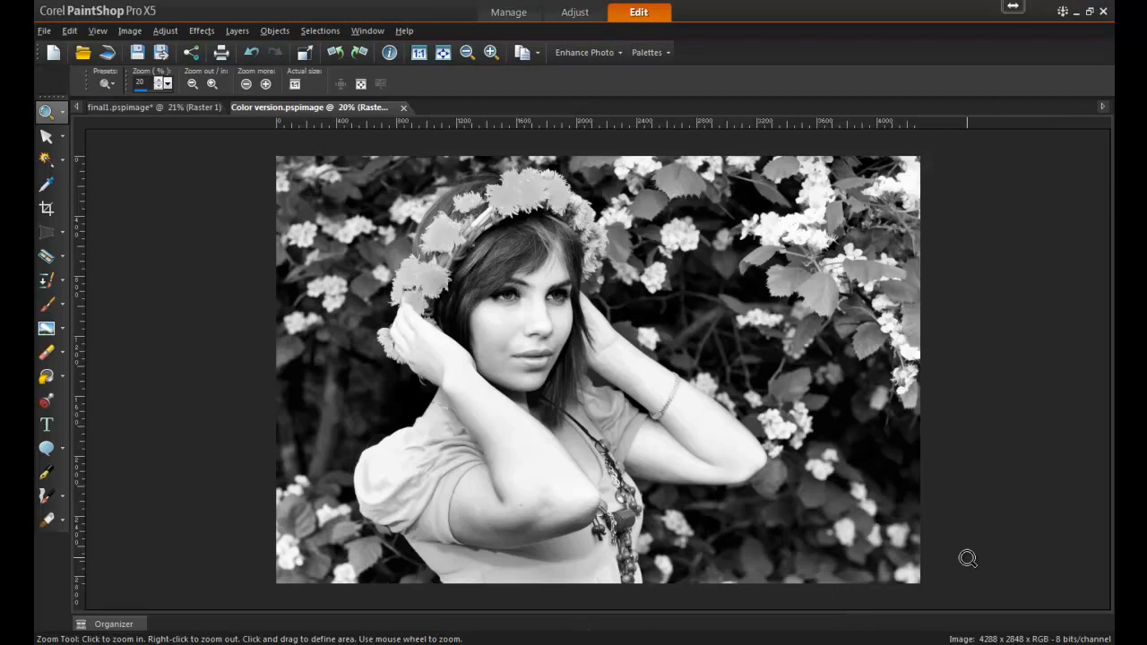
- Show the Layers and Materials palettes and set Raster 1 to Color (Legacy) blend mode
key(F8)
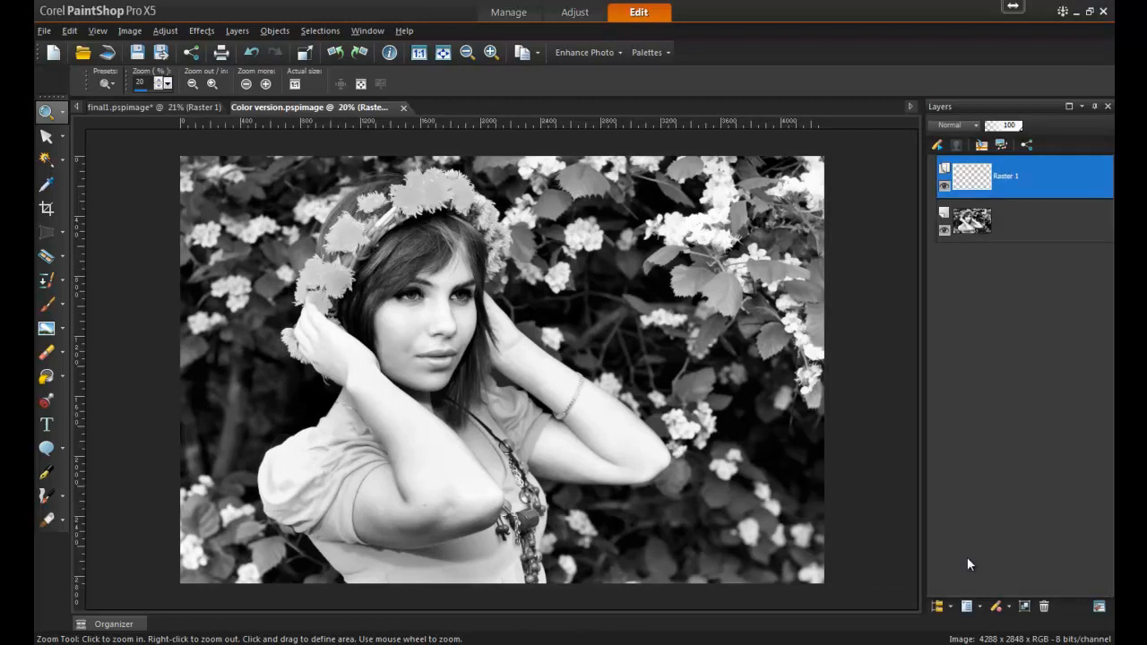
key(F6)
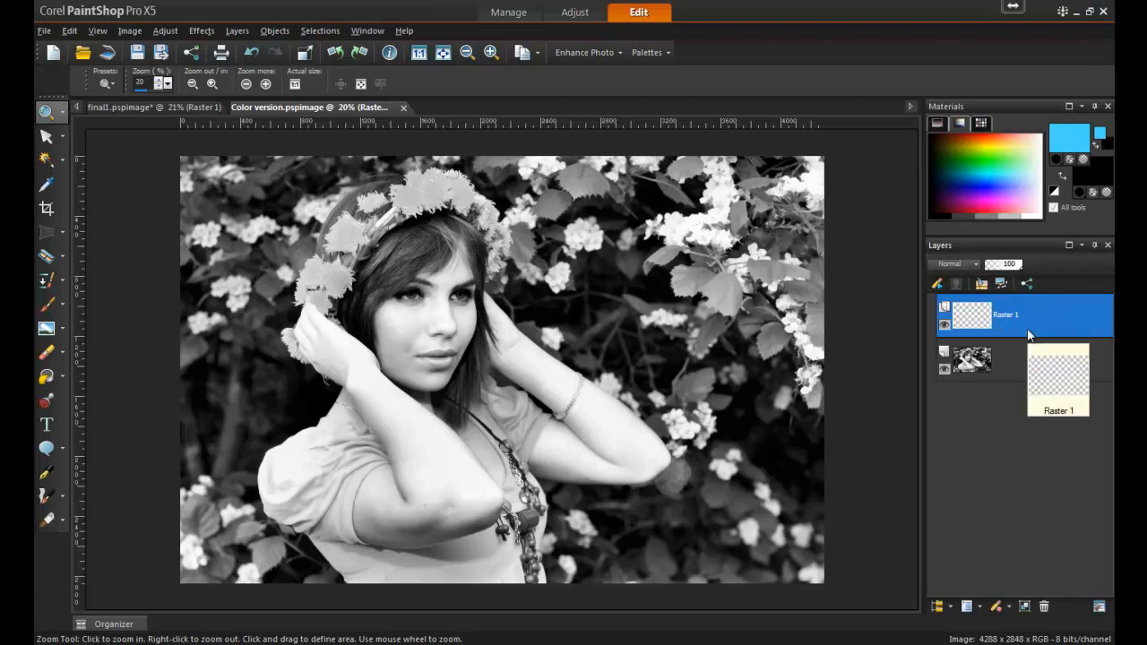
click(976, 264)
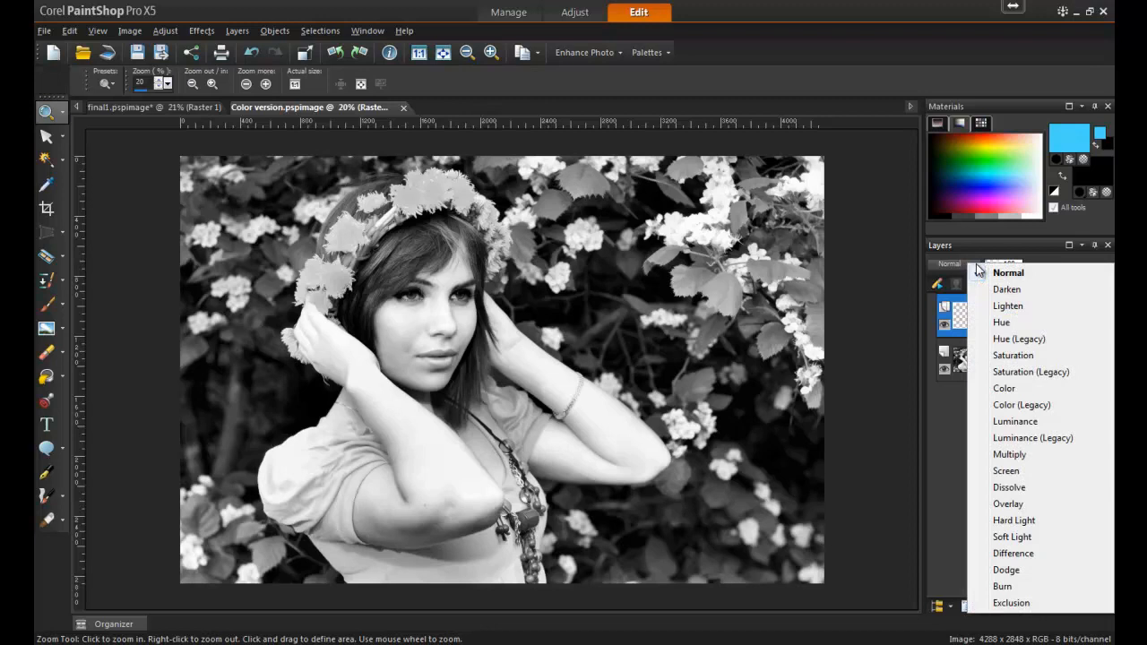
click(1040, 405)
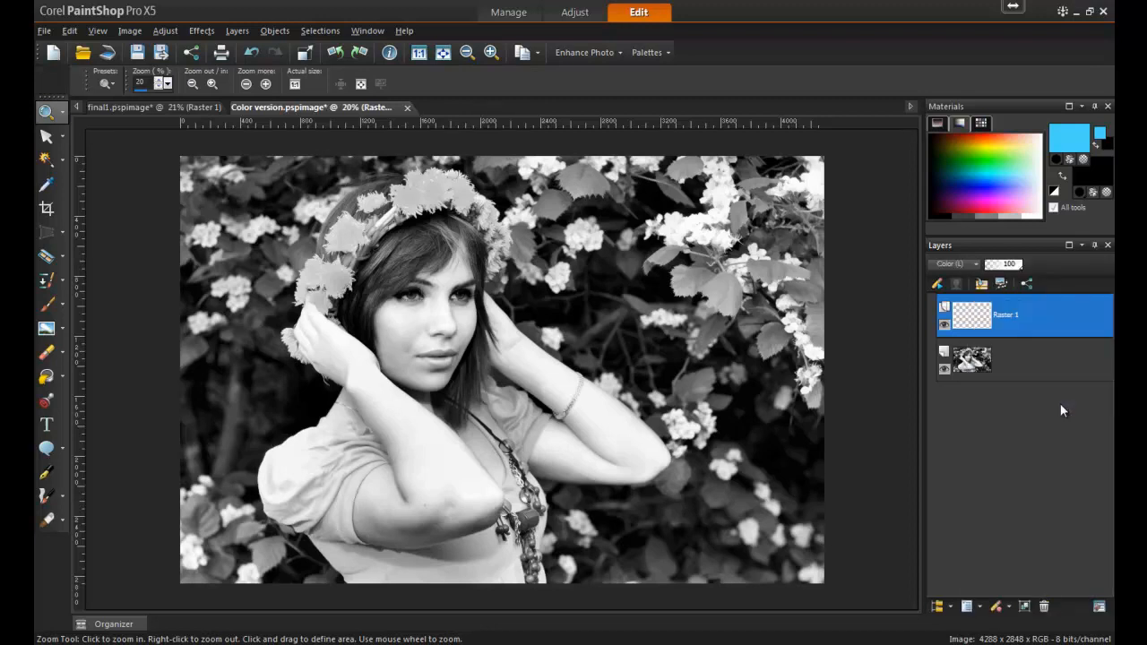
- Set the Paint Brush to size 63 with a peach colour and start a new swatch 'Skin Tone 1'
click(47, 304)
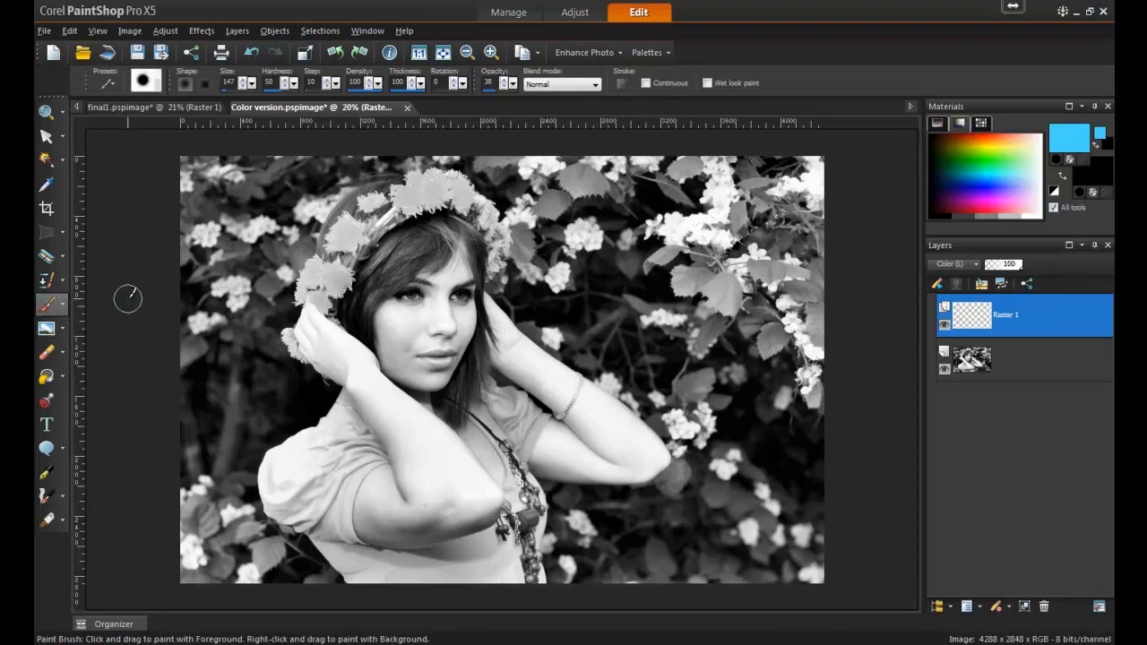
click(228, 82)
text(63)
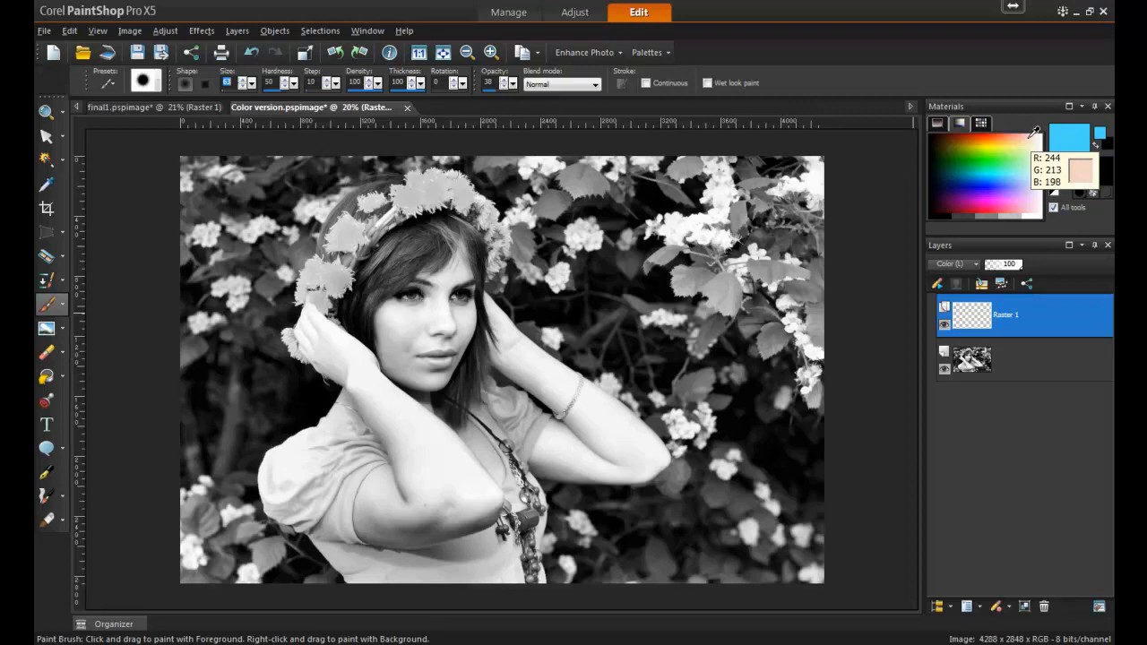
click(1032, 134)
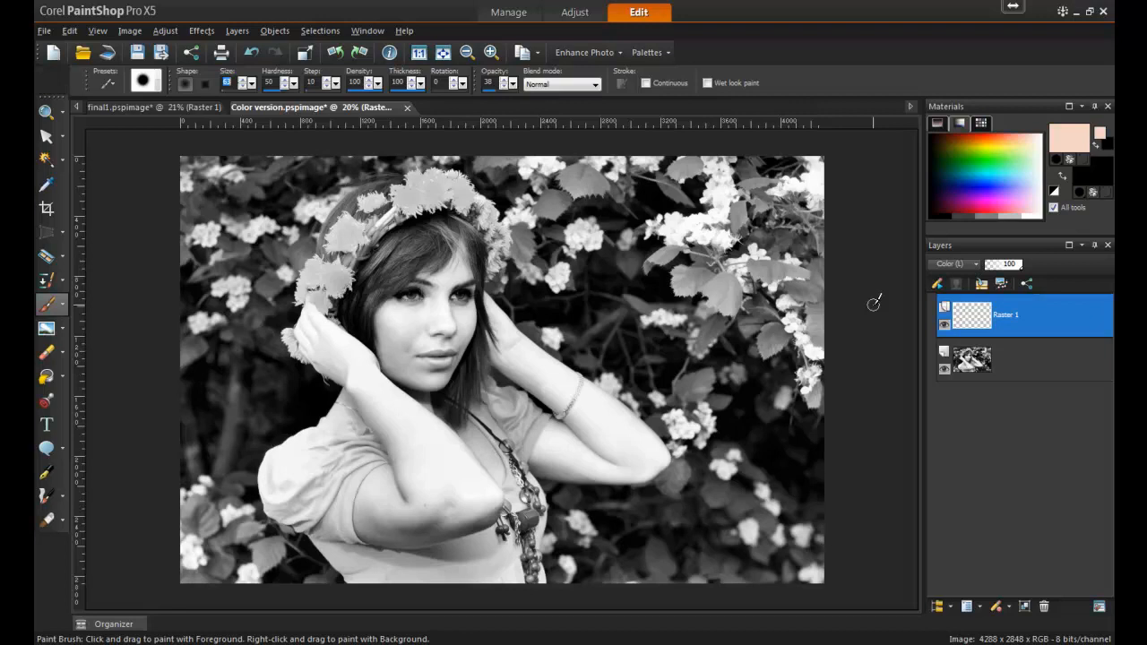
click(981, 124)
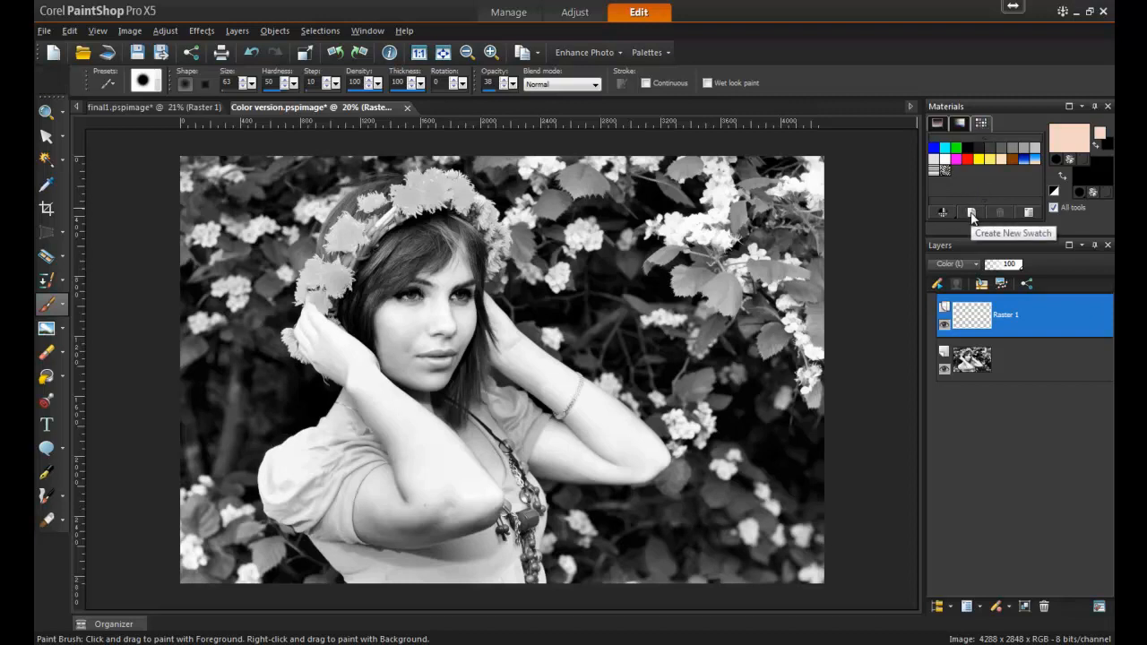
click(972, 213)
text(Ski)
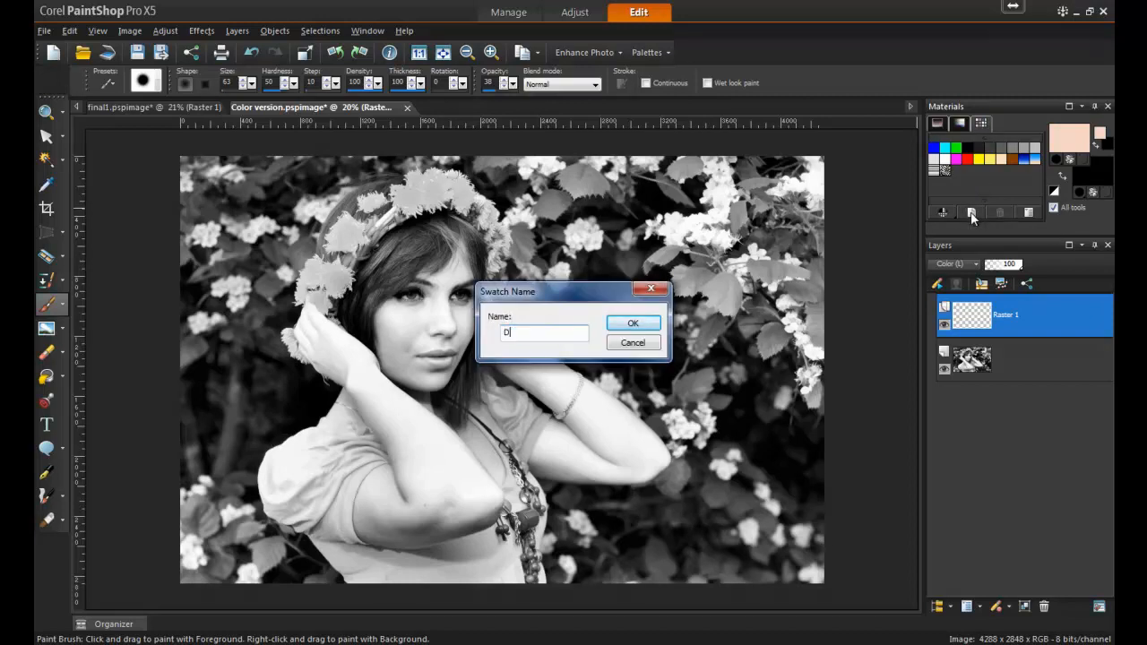
text(n T)
text(one 1)
- Confirm the Skin Tone 1 swatch and brush peach skin colour along the woman's arm
click(632, 323)
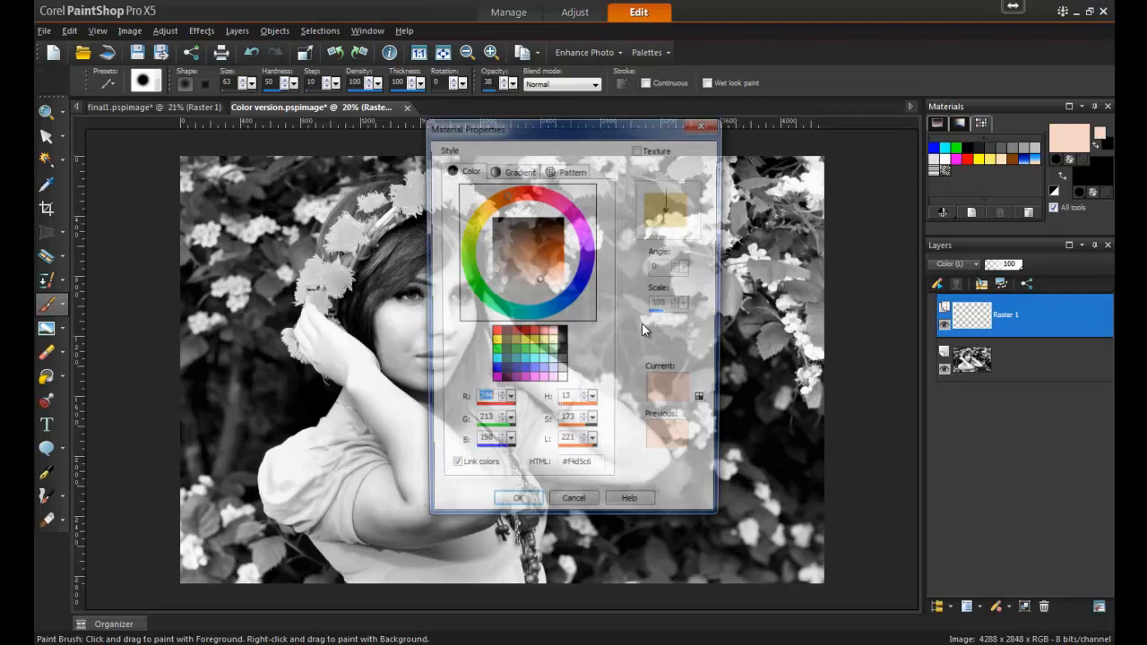
click(515, 510)
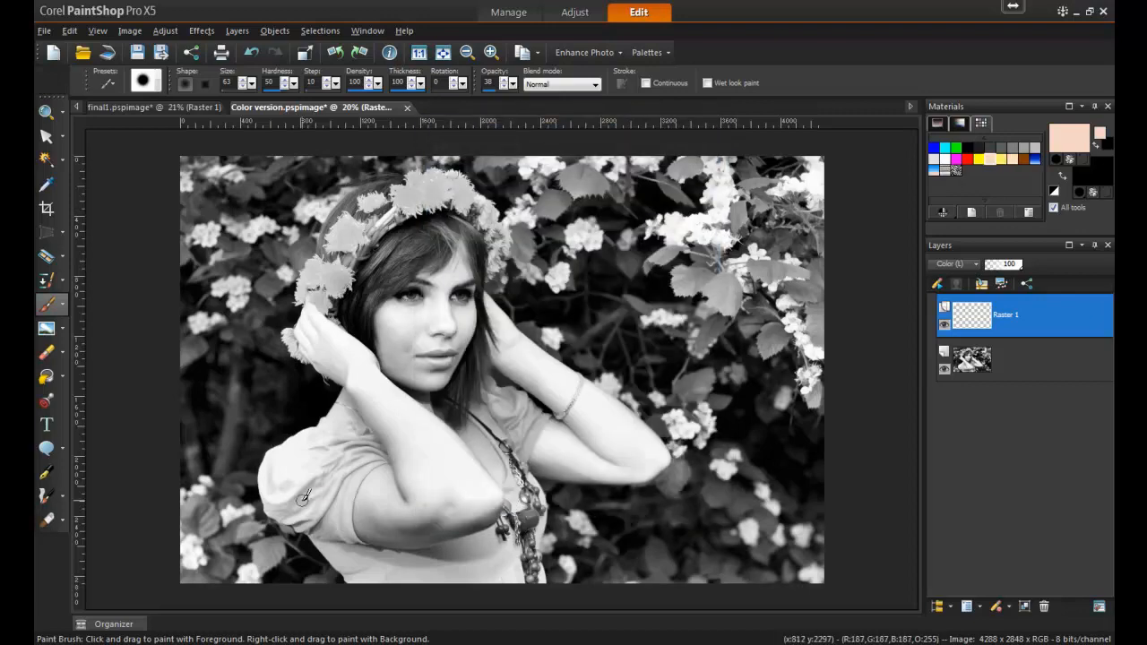
scroll(388, 507, up, 1)
scroll(388, 506, up, 2)
scroll(388, 506, up, 1)
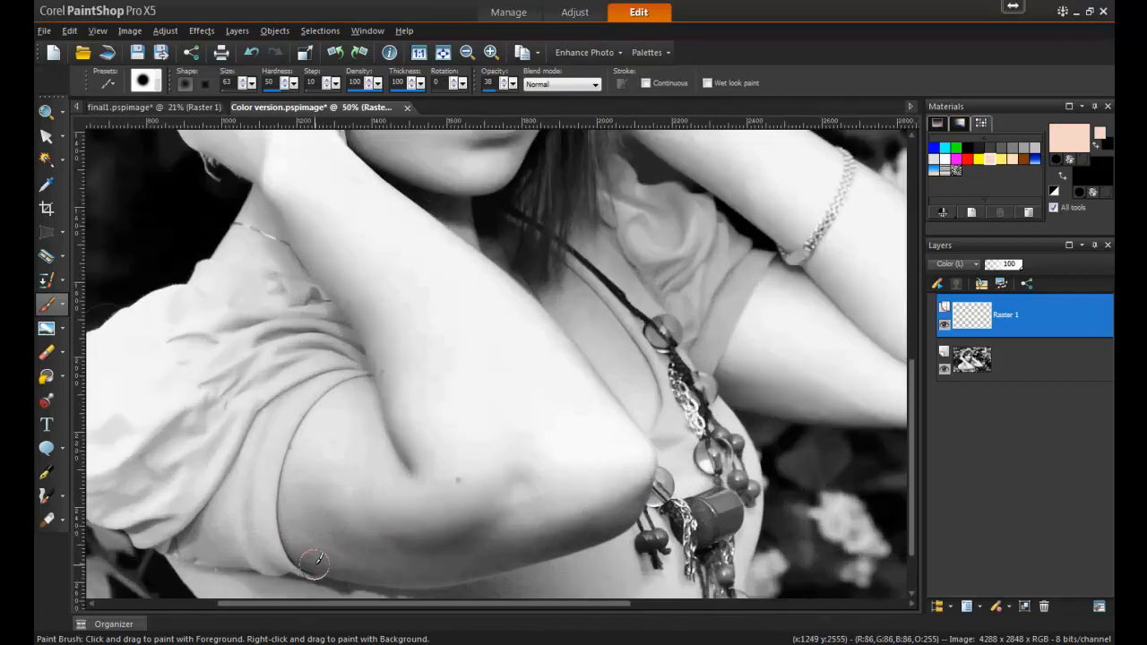
mouse_move(304, 543)
mouse_down()
mouse_move(324, 412)
mouse_move(294, 521)
mouse_move(369, 418)
mouse_move(385, 371)
mouse_move(400, 475)
mouse_move(375, 516)
mouse_move(314, 560)
mouse_move(446, 571)
mouse_move(520, 484)
mouse_move(485, 434)
mouse_up()
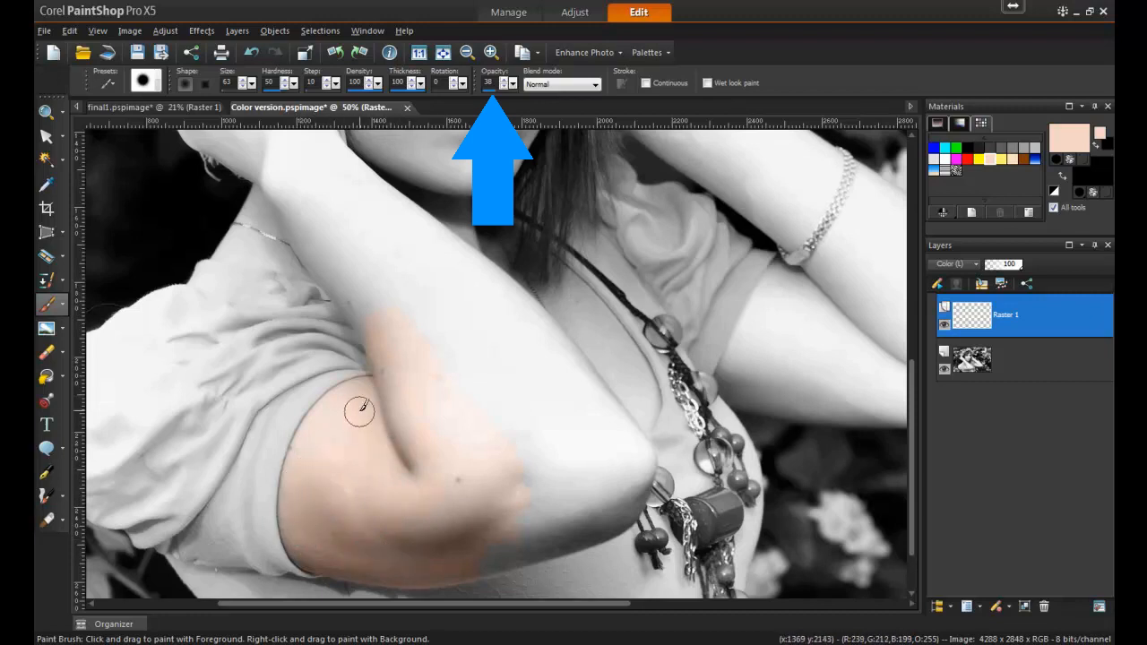
mouse_move(497, 553)
mouse_down()
mouse_move(556, 540)
mouse_move(485, 555)
mouse_move(354, 544)
mouse_move(475, 563)
mouse_move(356, 560)
mouse_up()
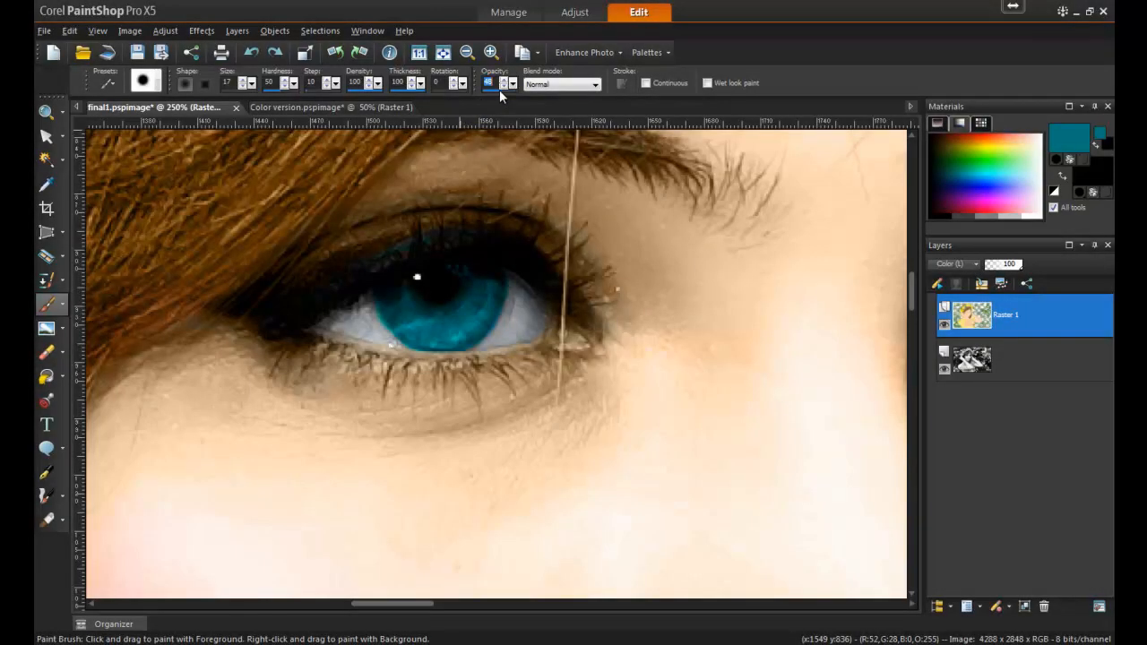
text(48)
- Lower brush opacity to 48 and paint teal shadow along the upper eyelid
click(322, 255)
drag(338, 247, 436, 222)
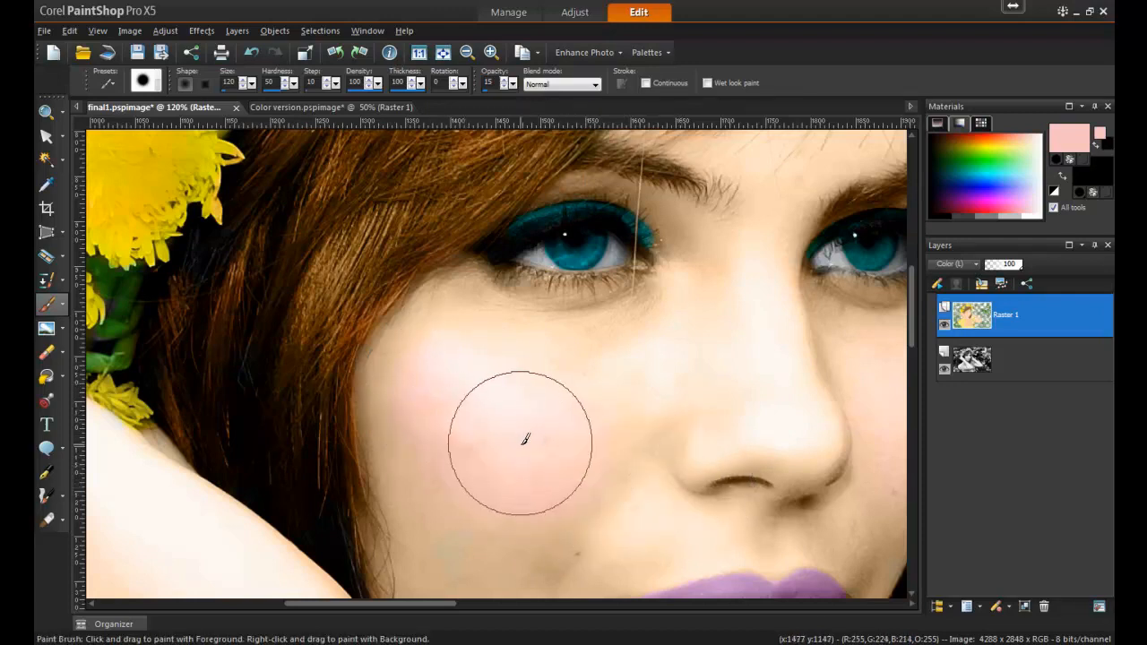
scroll(524, 439, down, 1)
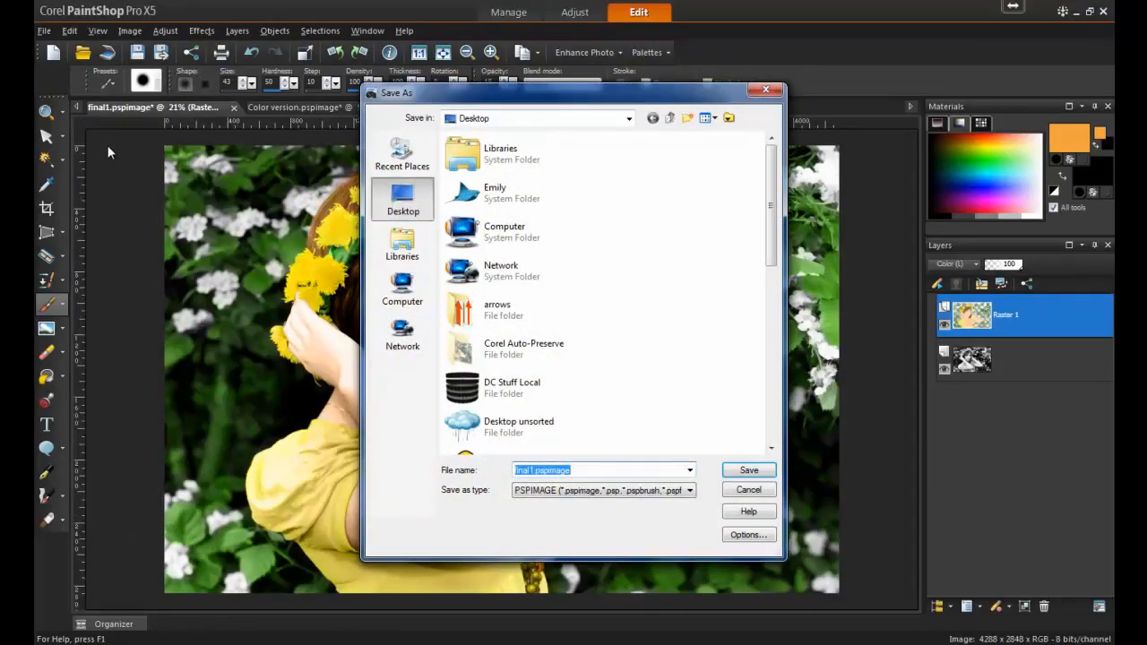
- Save the portrait as final1.jpg in JPEG format, accepting the merged single-layer image
click(565, 492)
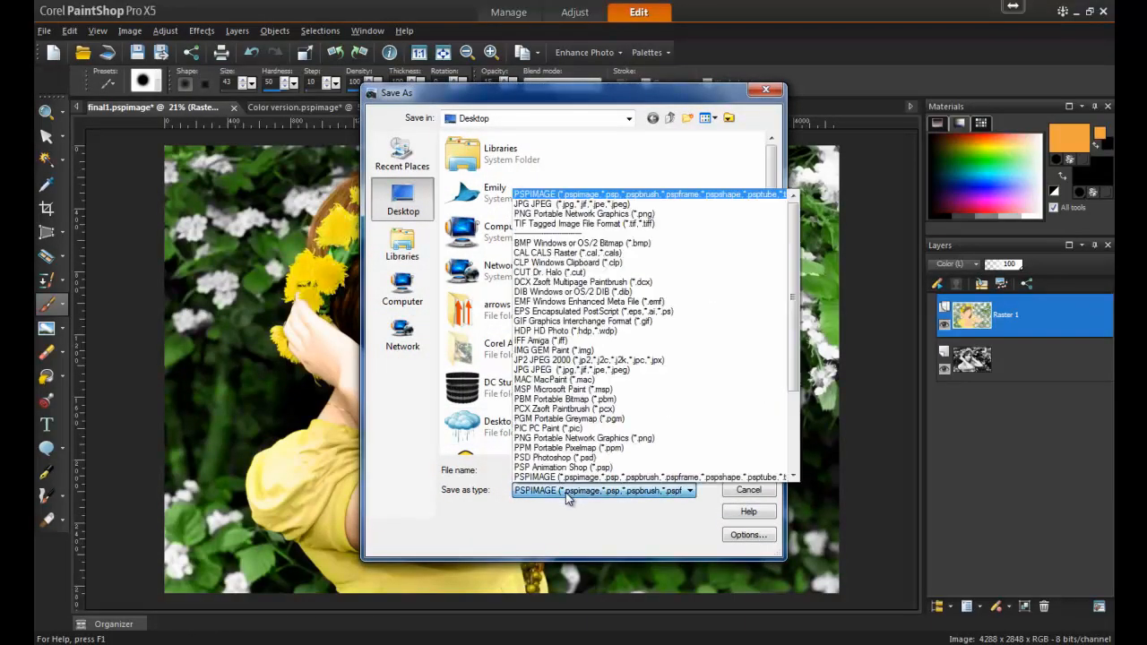
click(572, 205)
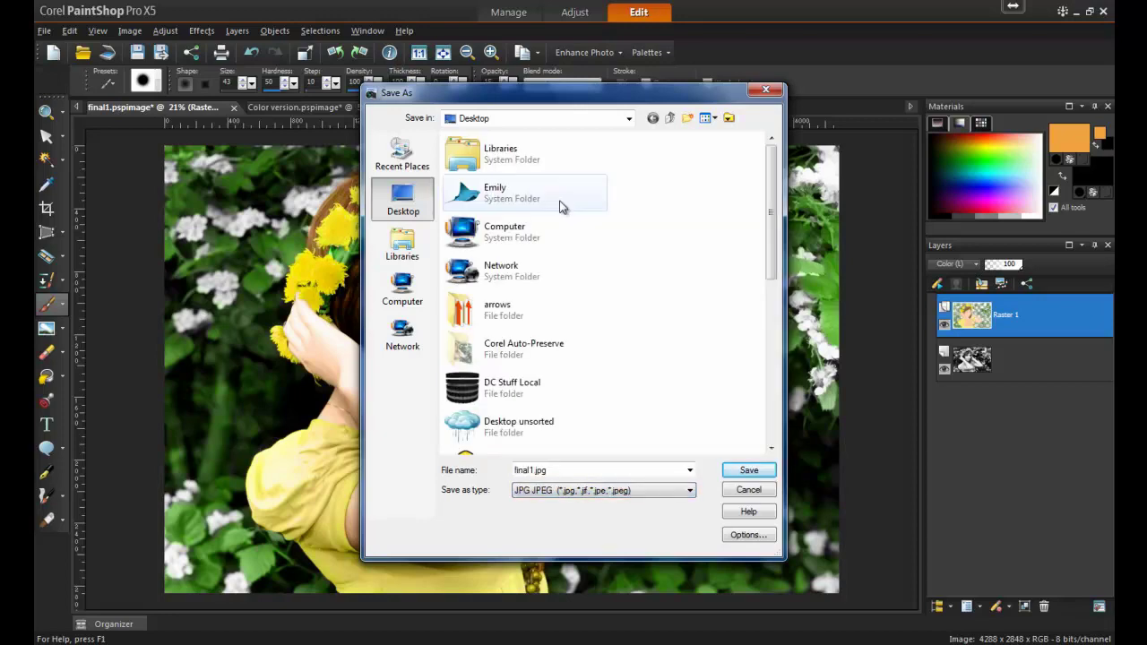
click(748, 470)
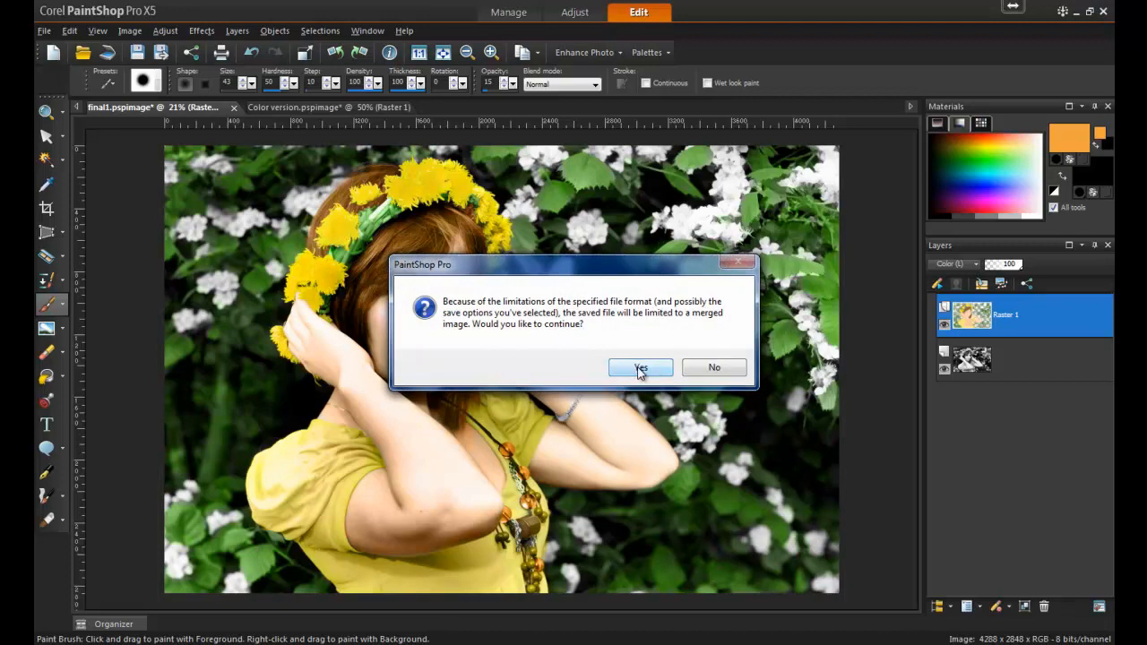
click(640, 369)
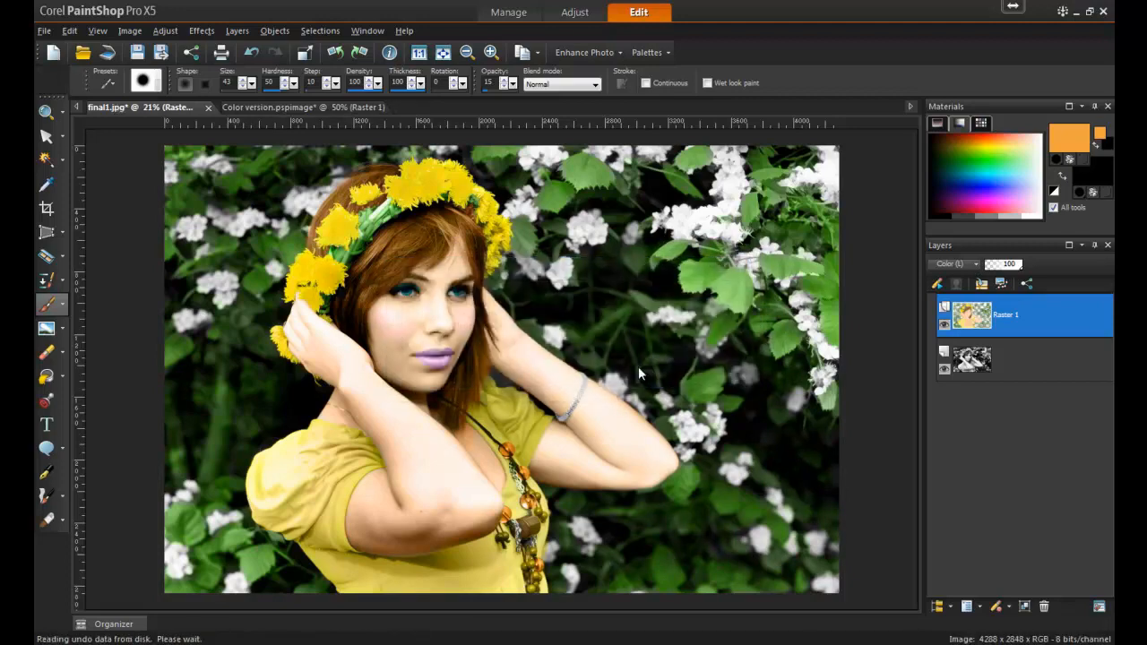